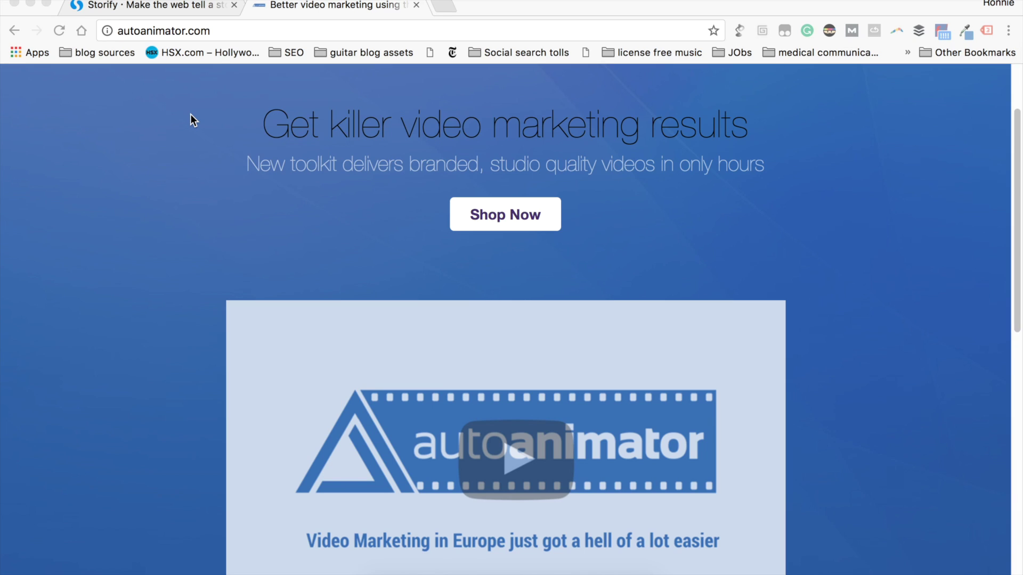
Step: Switch to the Storify tab to show the storify.com home page
left_click(184, 6)
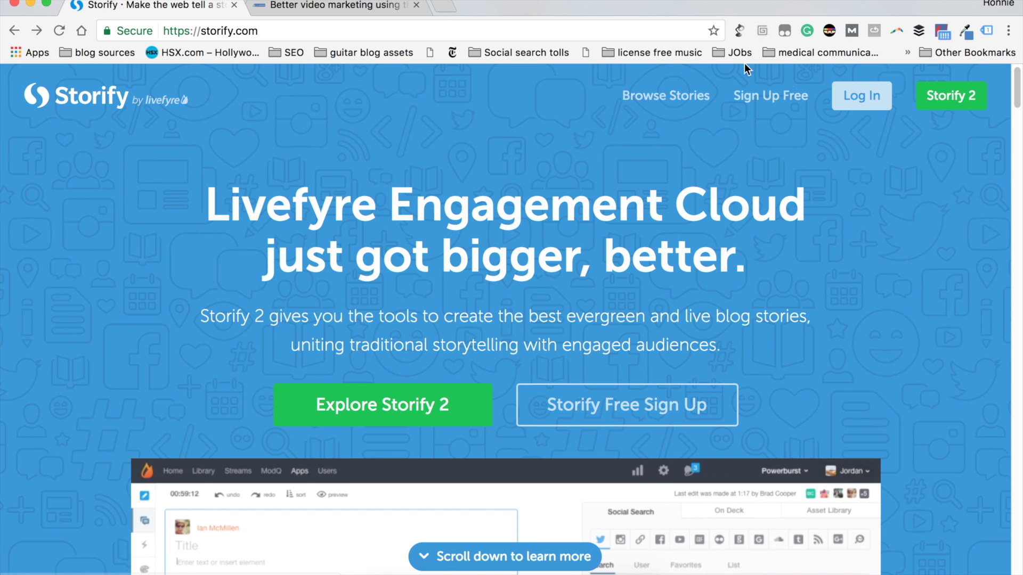
left_click(771, 102)
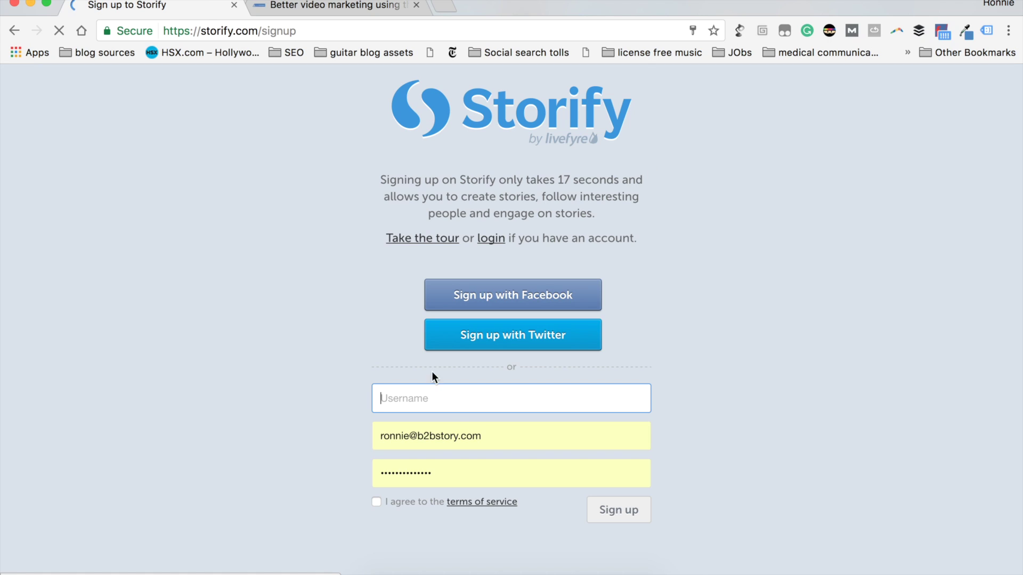
Step: Fill in username AuttoAnimator, the company email address and a new account password
type("A")
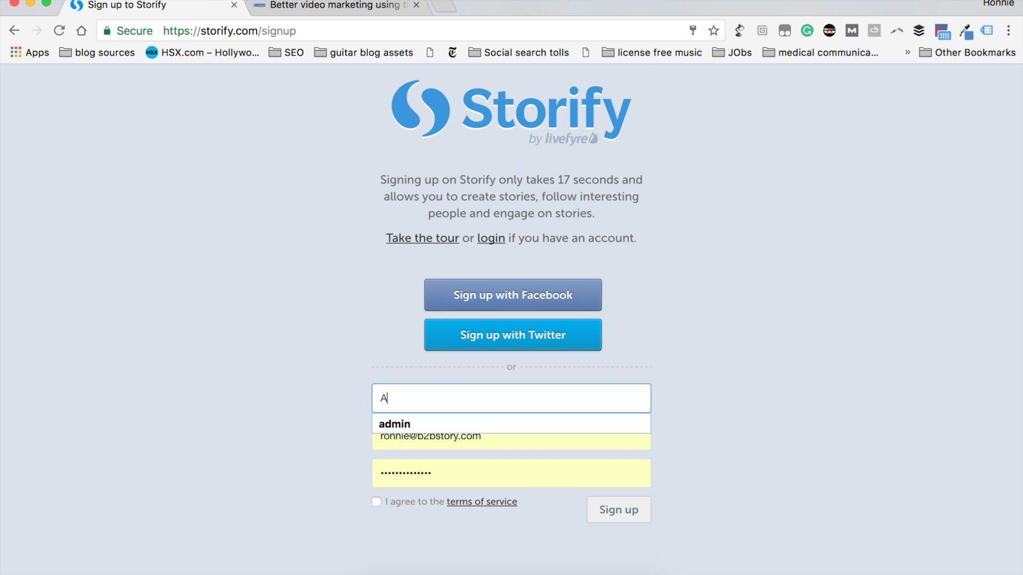
type("u")
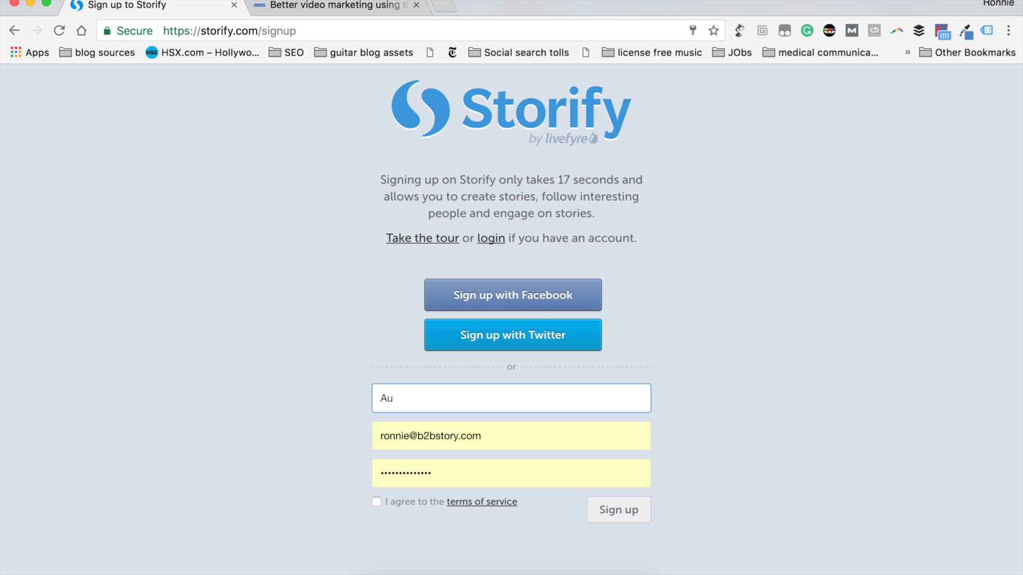
type("t")
type("t")
type("o")
type("A")
type("n")
type("m")
key("BackSpace")
type("imator")
left_click(448, 433)
triple_click(472, 434)
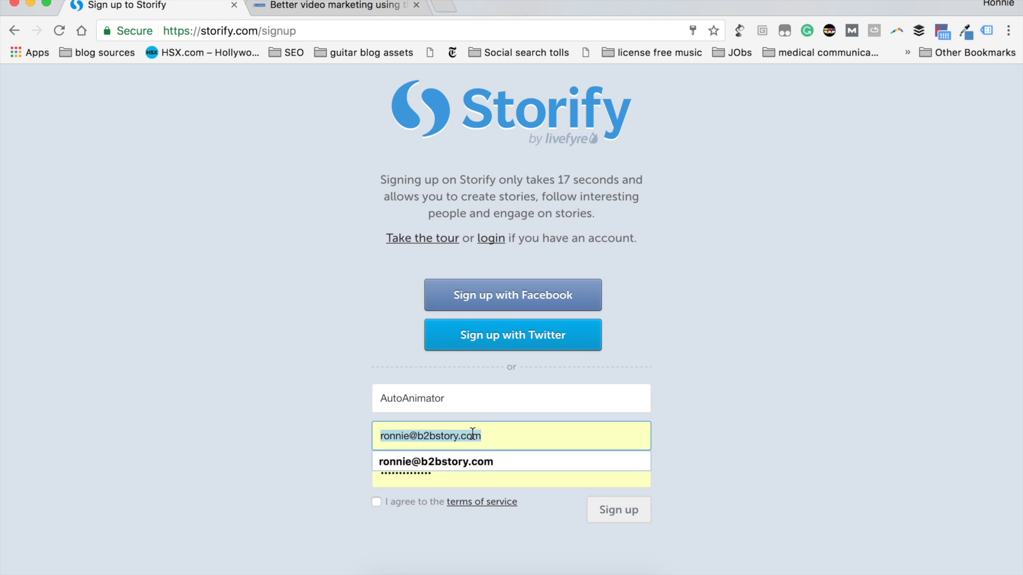
key("BackSpace")
key("super+v")
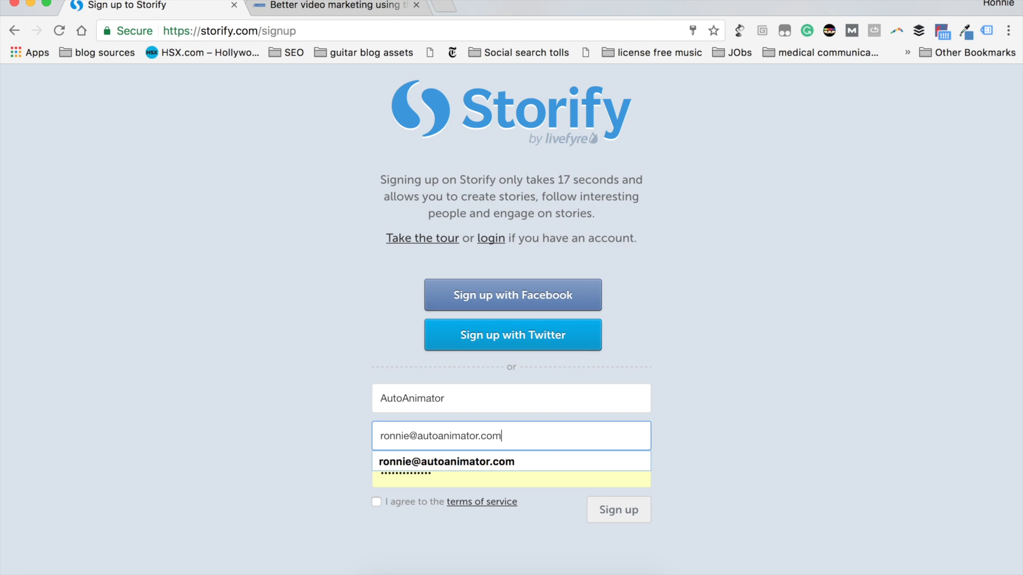
left_click(426, 460)
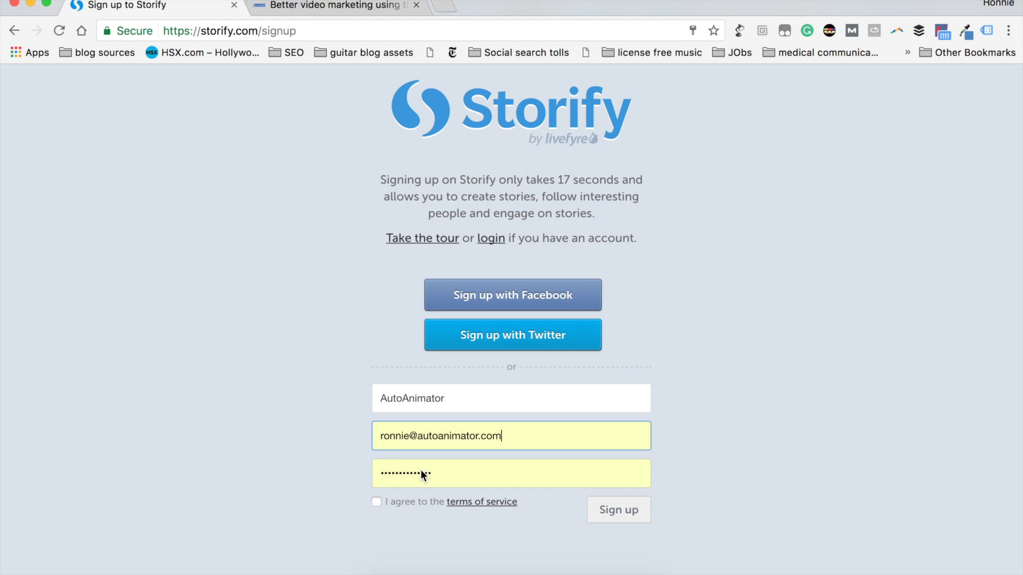
left_click(421, 471)
key("BackSpace")
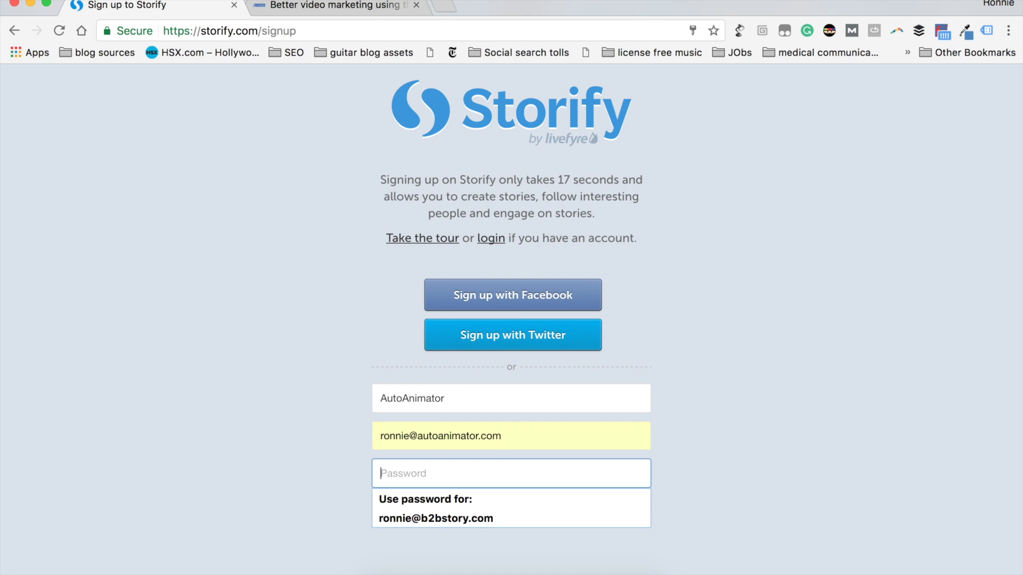
type("••••••••••••")
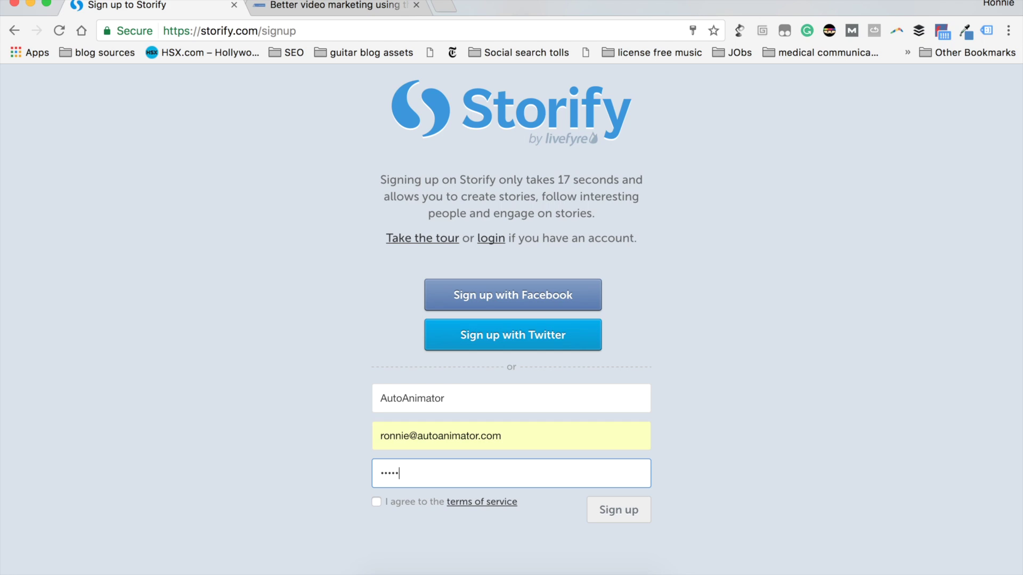
type("••")
Step: Accept the terms, submit the sign-up form and pass the captcha check
left_click(376, 502)
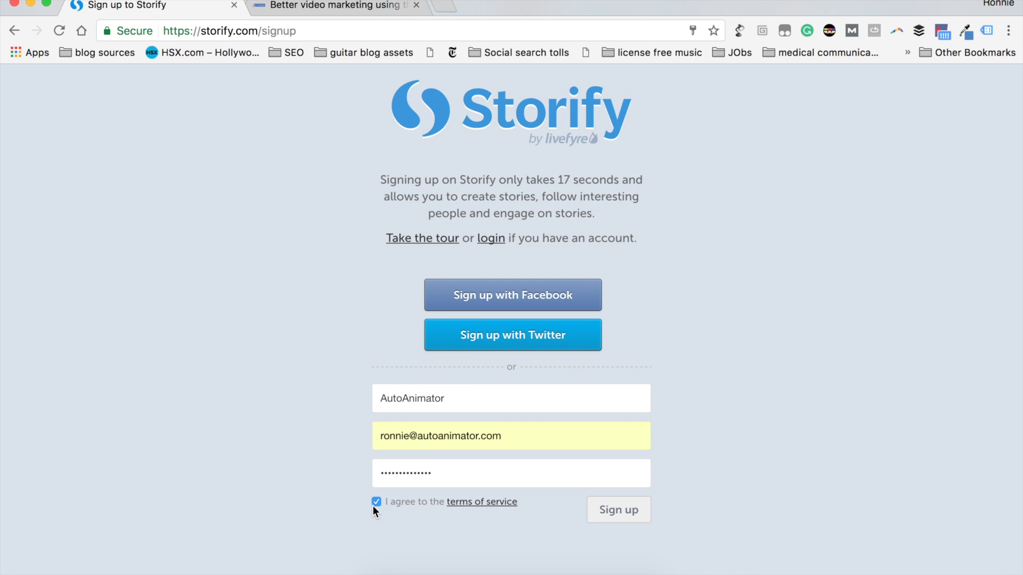
left_click(631, 519)
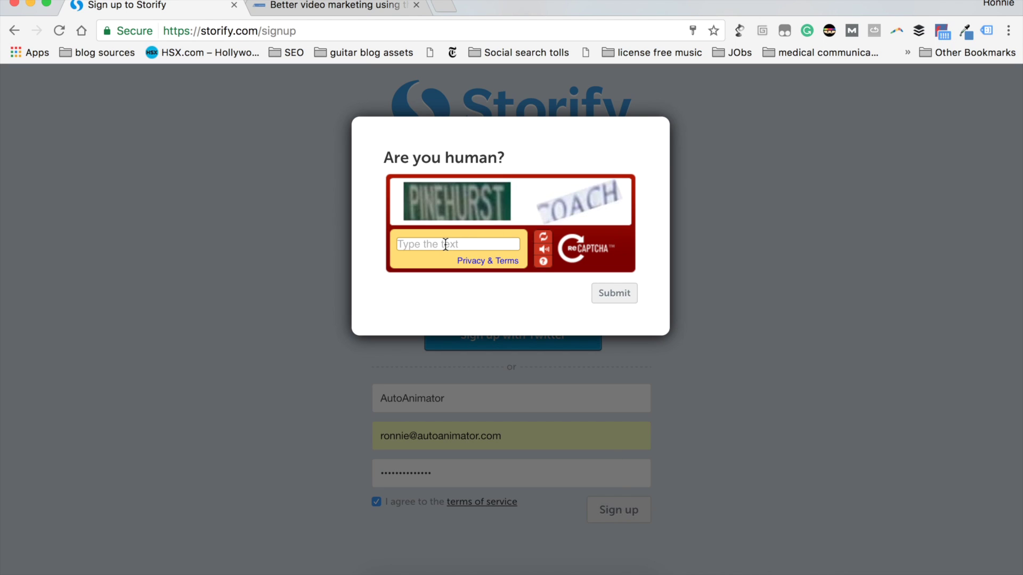
type("PINEHURST")
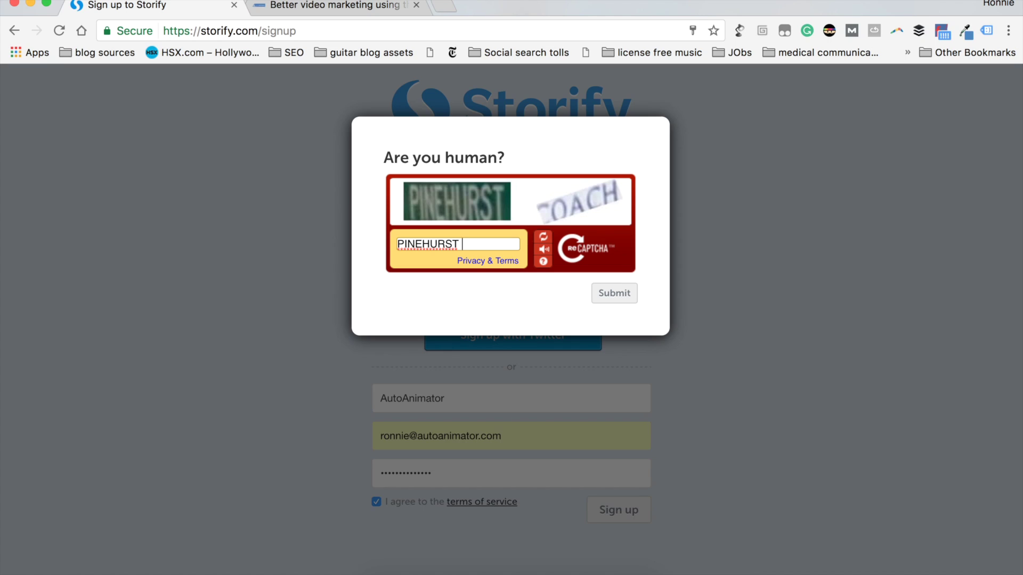
type(" COACH")
left_click(628, 301)
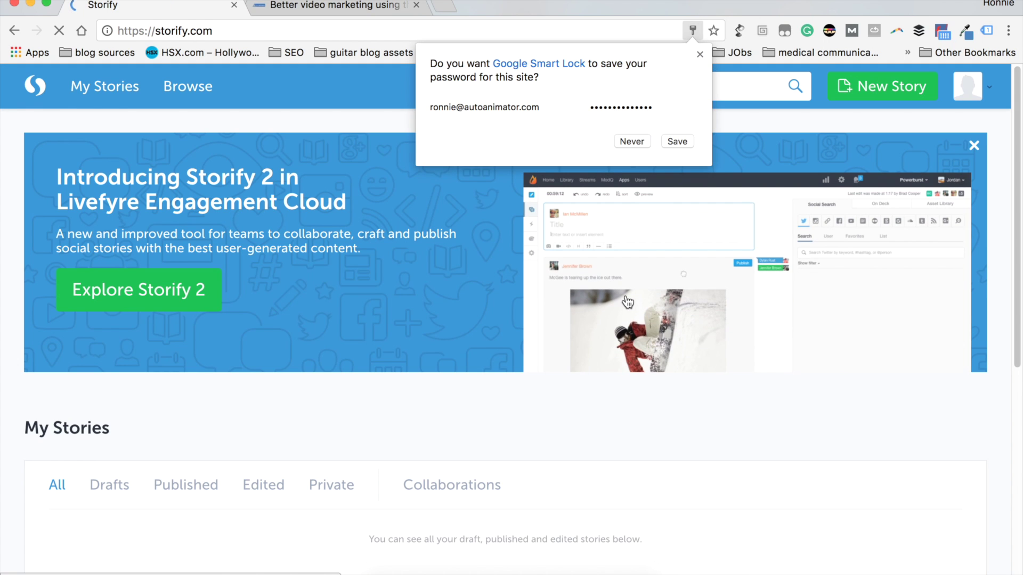
Step: Let the browser save the password, then close the email confirmation page
left_click(680, 143)
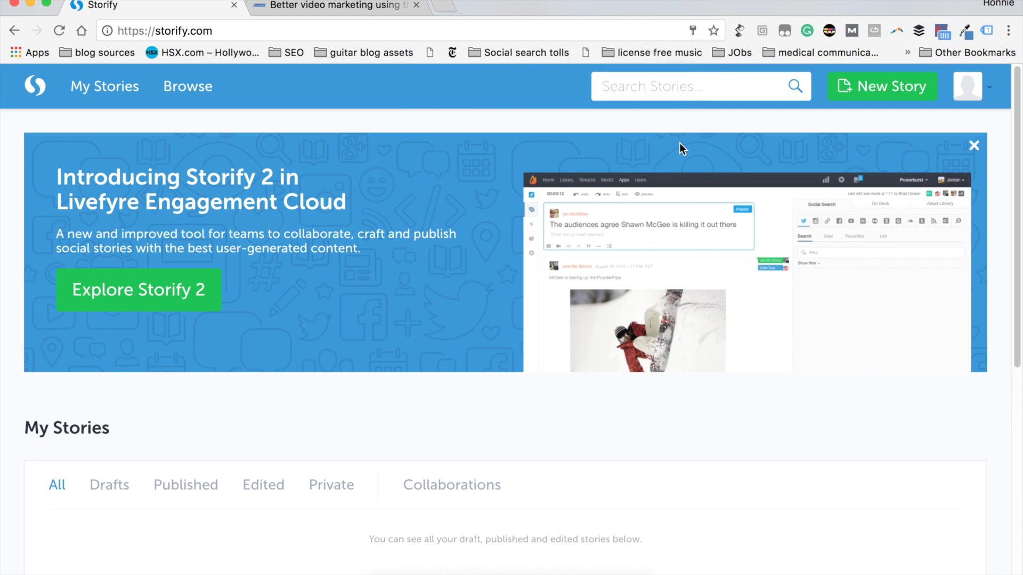
mouse_move(516, 570)
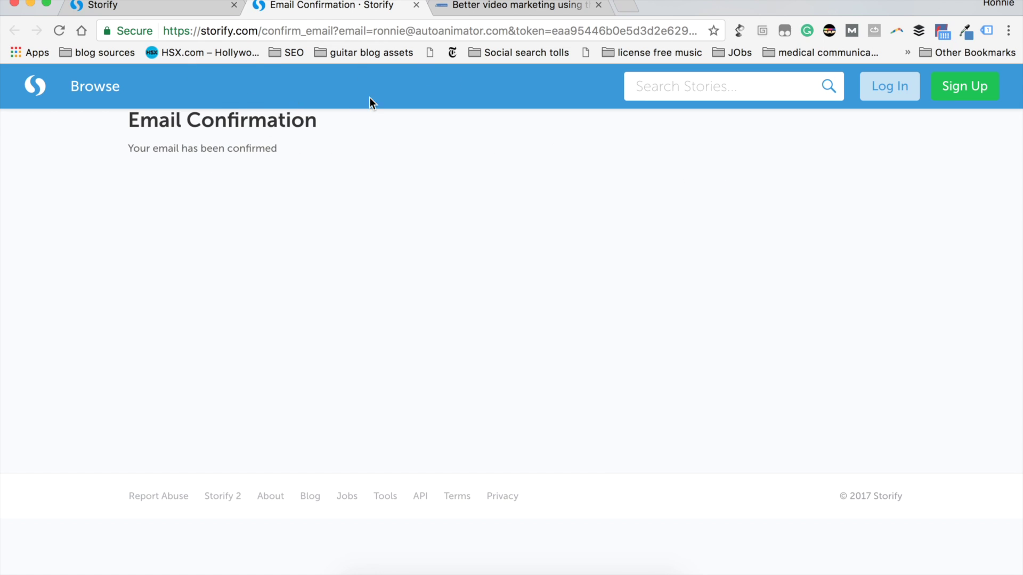
left_click(416, 6)
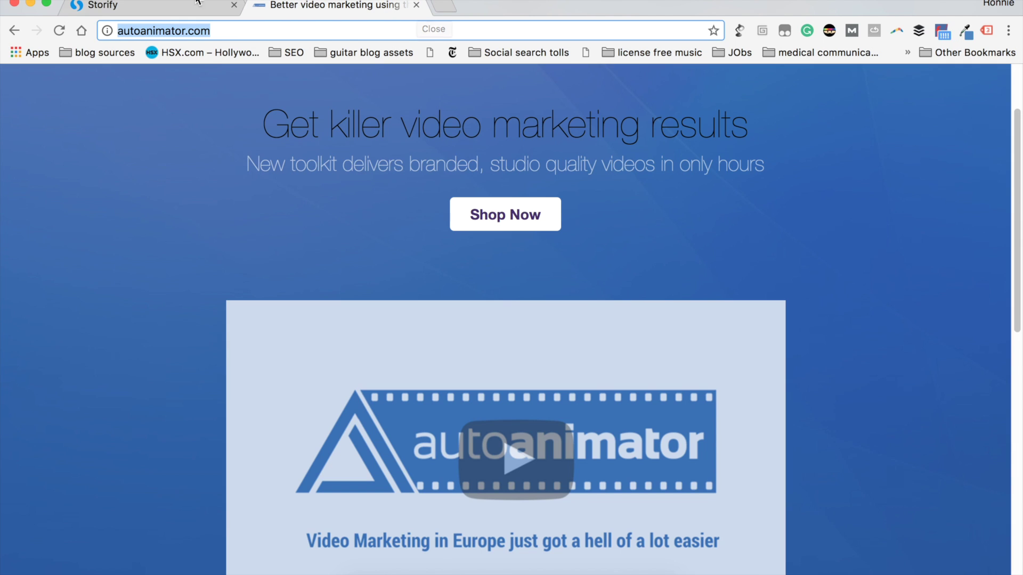
Step: Return to the Storify dashboard and open Settings from the avatar menu
left_click(198, 2)
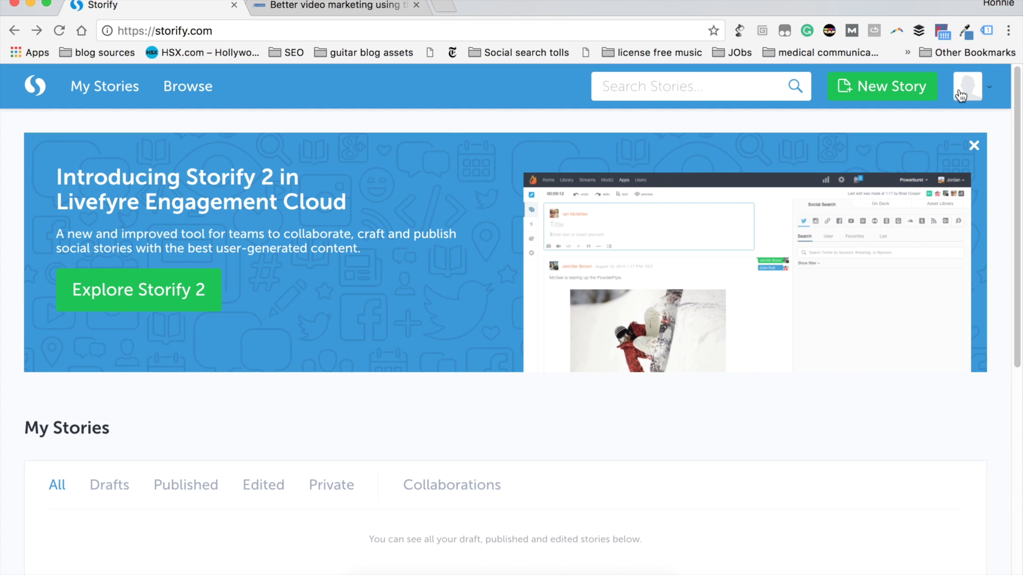
left_click(991, 91)
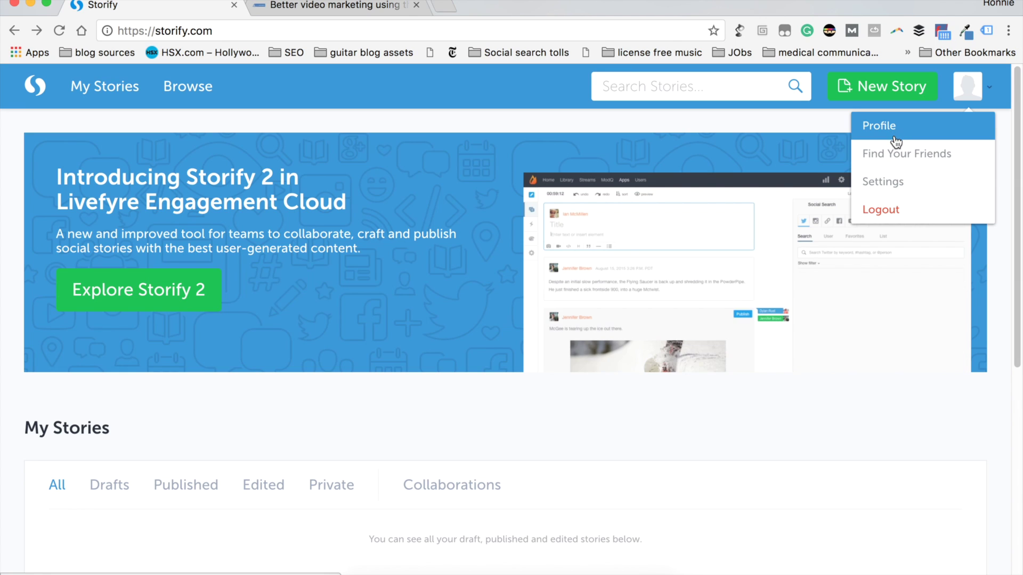
left_click(889, 184)
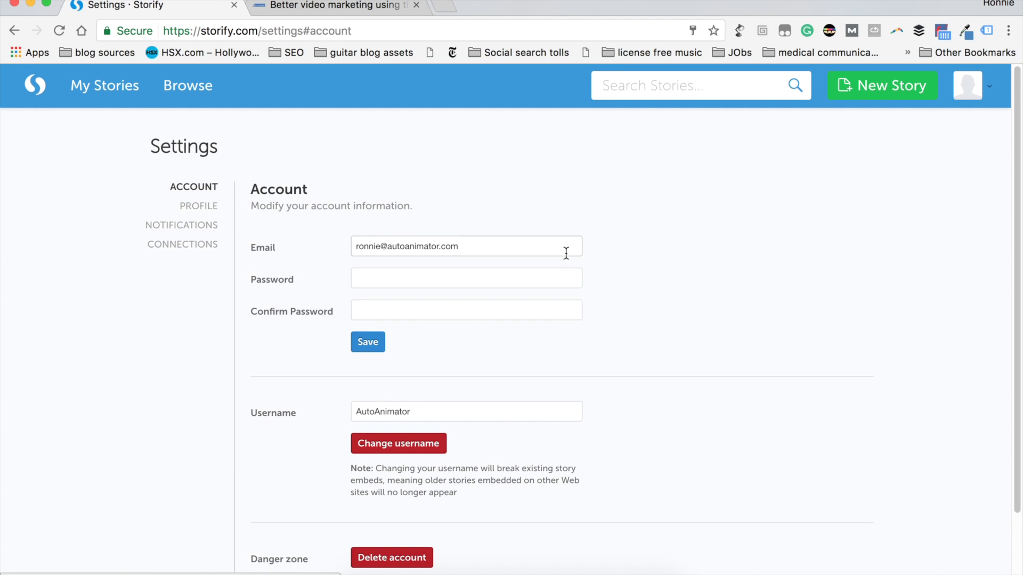
Step: Switch to the PROFILE section of the Storify settings
scroll(566, 253, "down", 1)
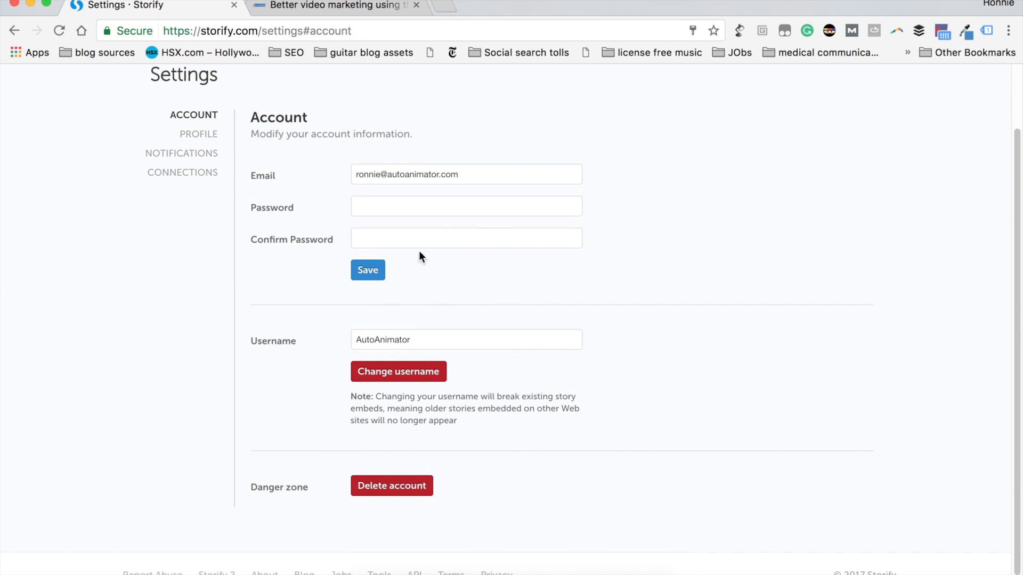
left_click(204, 135)
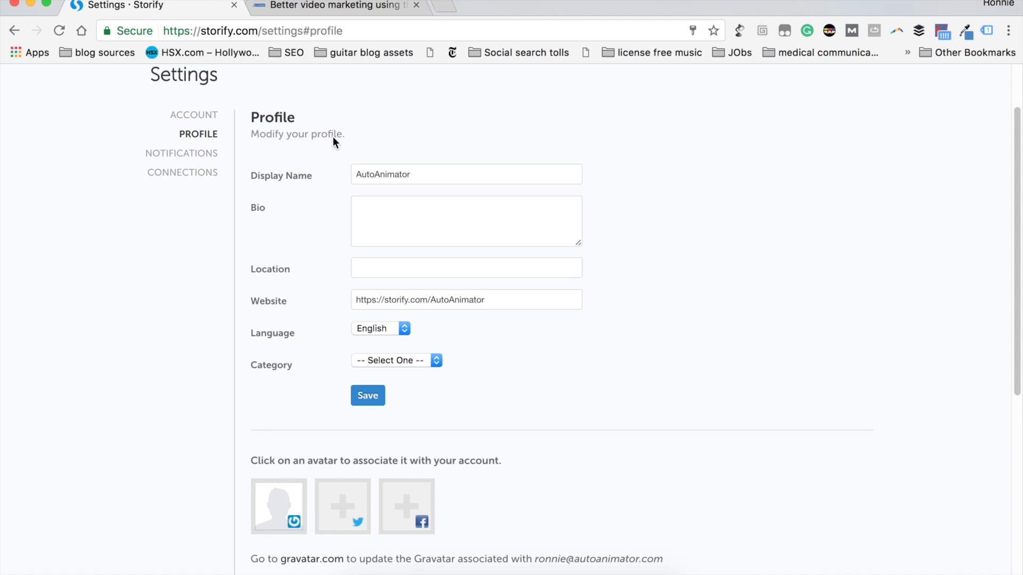
Step: Paste the Auto Animator description as the bio and remove its trailing empty line
left_click(387, 198)
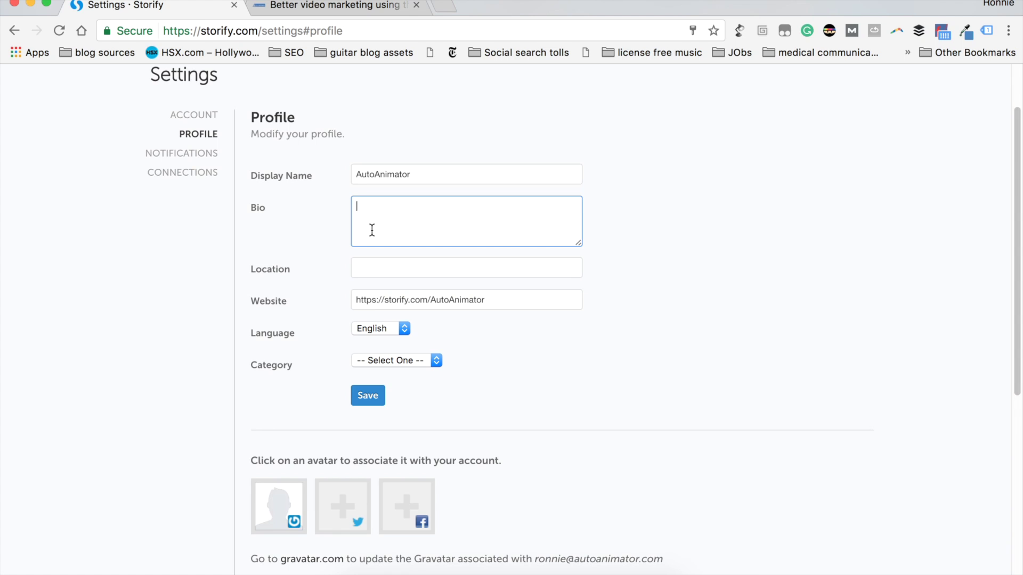
key("super+v")
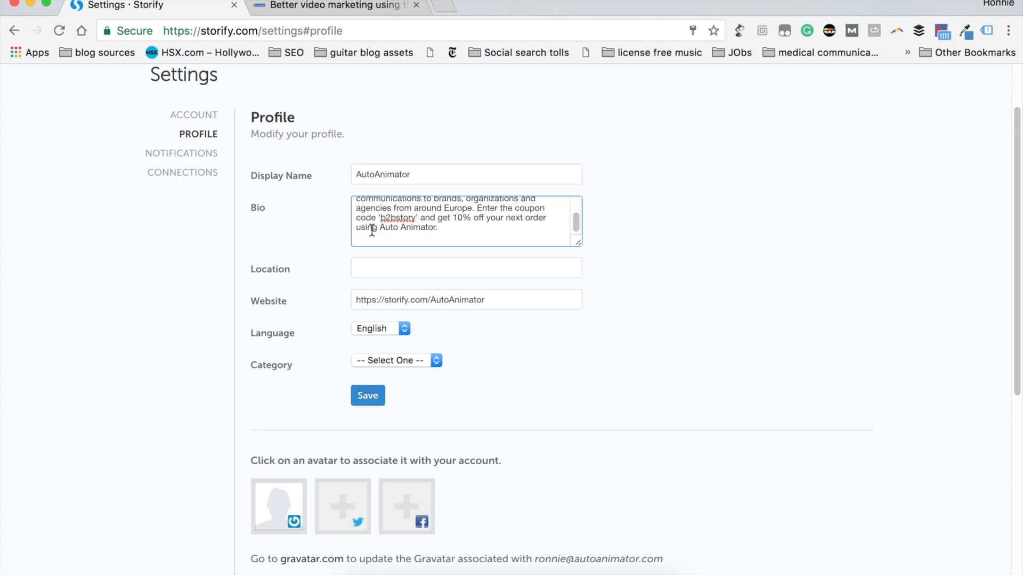
scroll(445, 229, "up", 5)
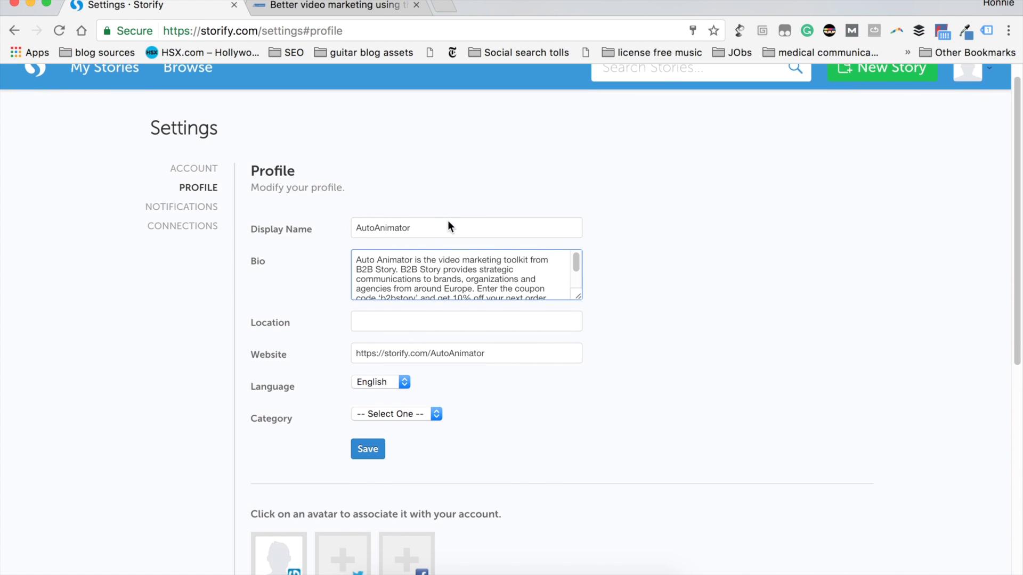
scroll(448, 220, "down", 5)
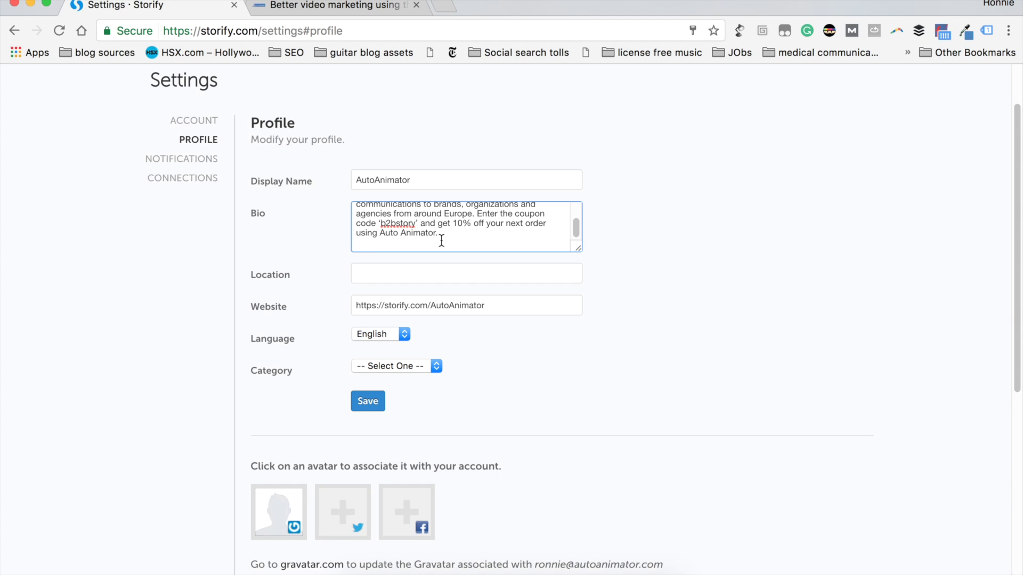
key("BackSpace")
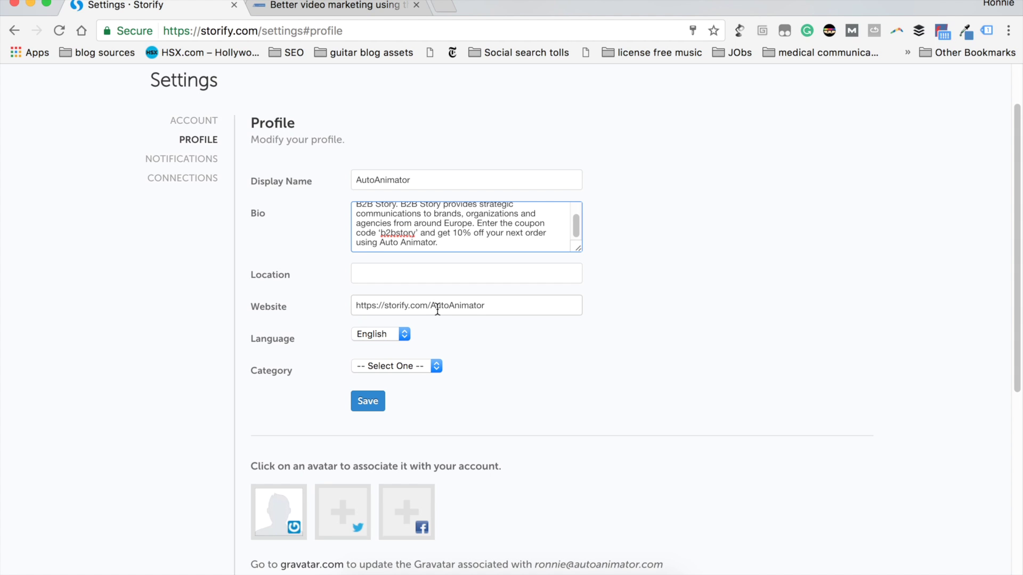
Step: Set the location to Brussels, Belgium and clear the old website address
left_click(387, 273)
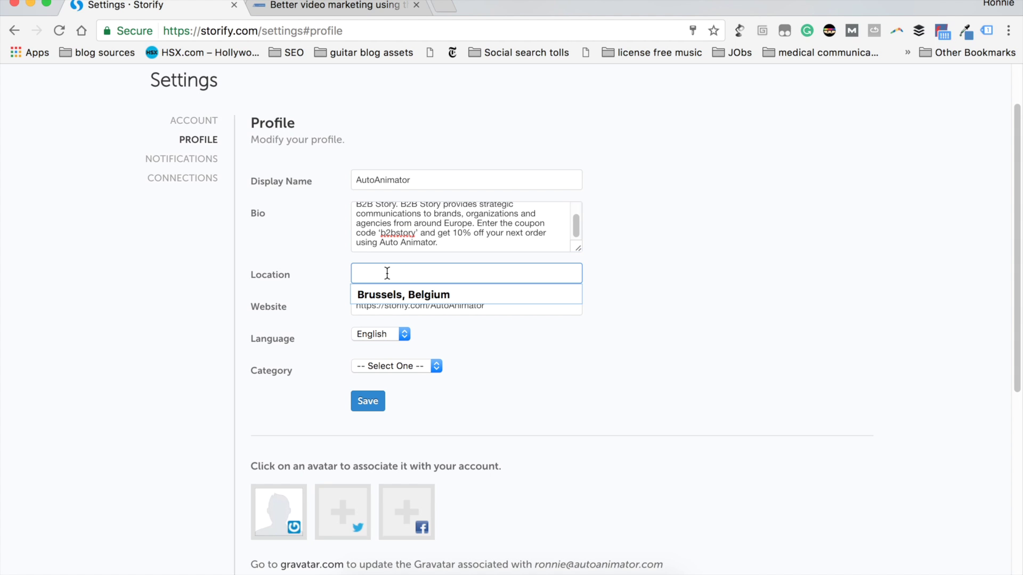
left_click(389, 293)
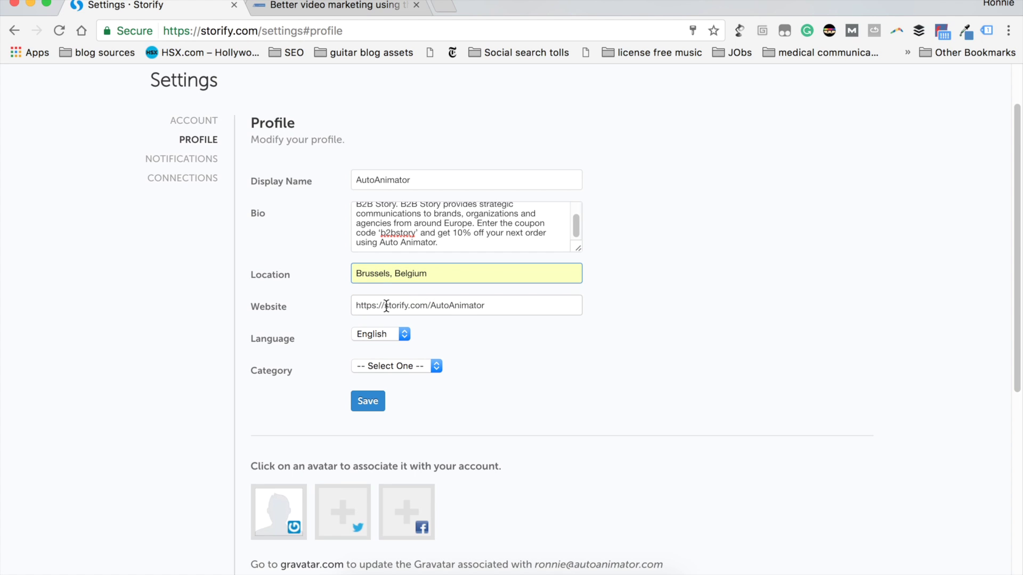
triple_click(387, 306)
key("BackSpace")
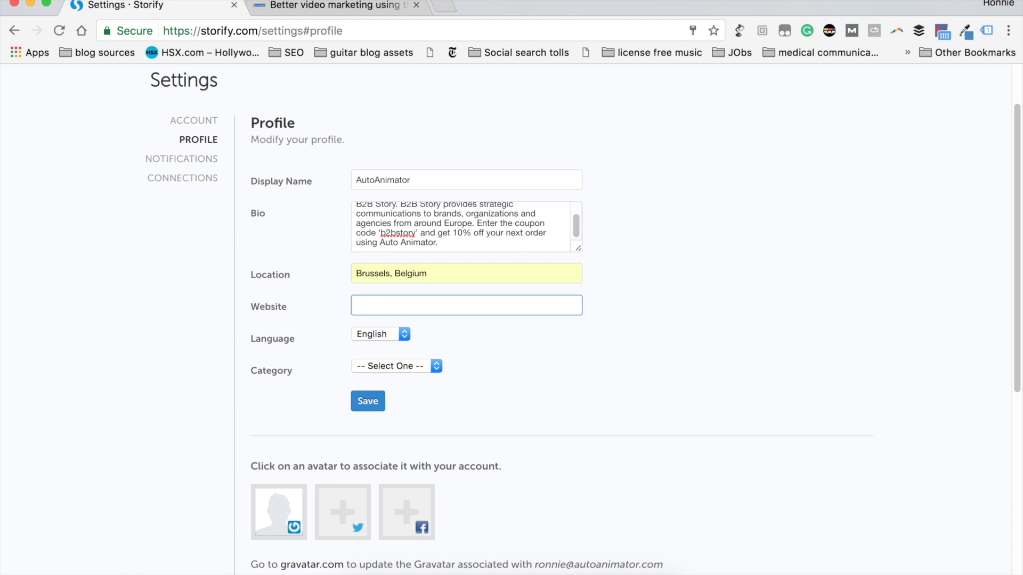
Step: Copy the autoanimator.com address from the other tab and return to Storify
left_click(330, 7)
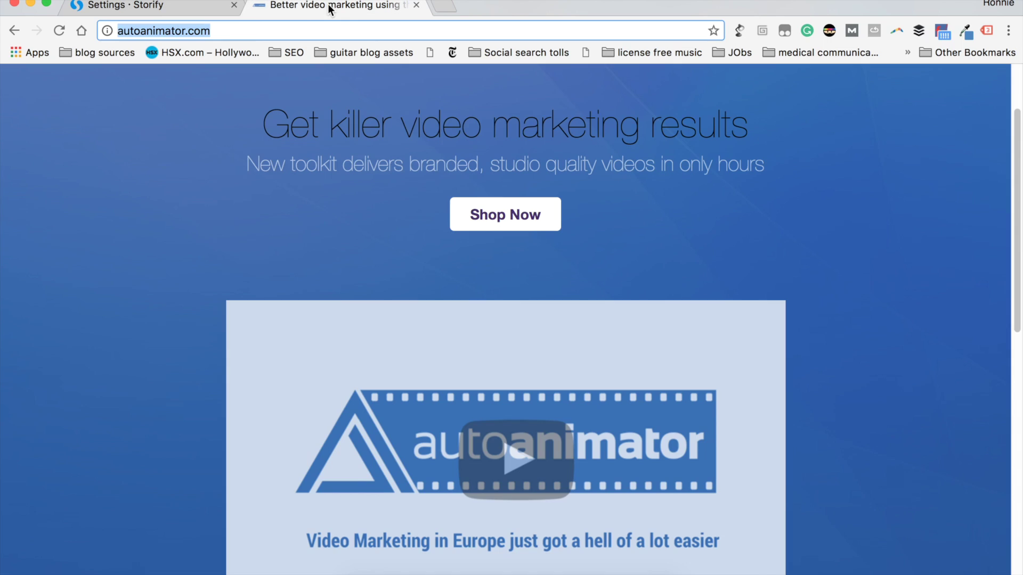
double_click(254, 30)
triple_click(189, 32)
key("super+c")
left_click(137, 7)
left_click(358, 305)
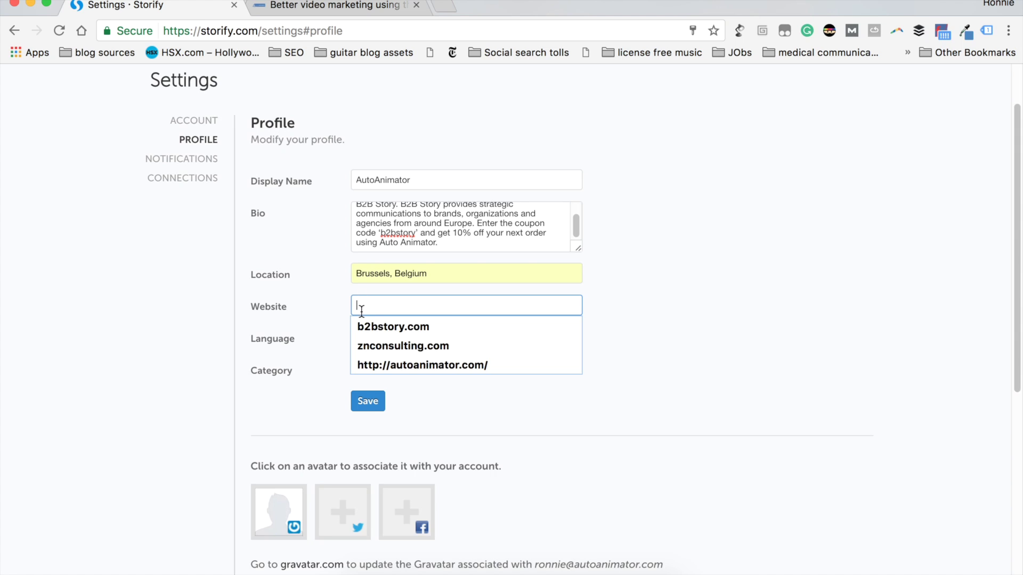
key("super+v")
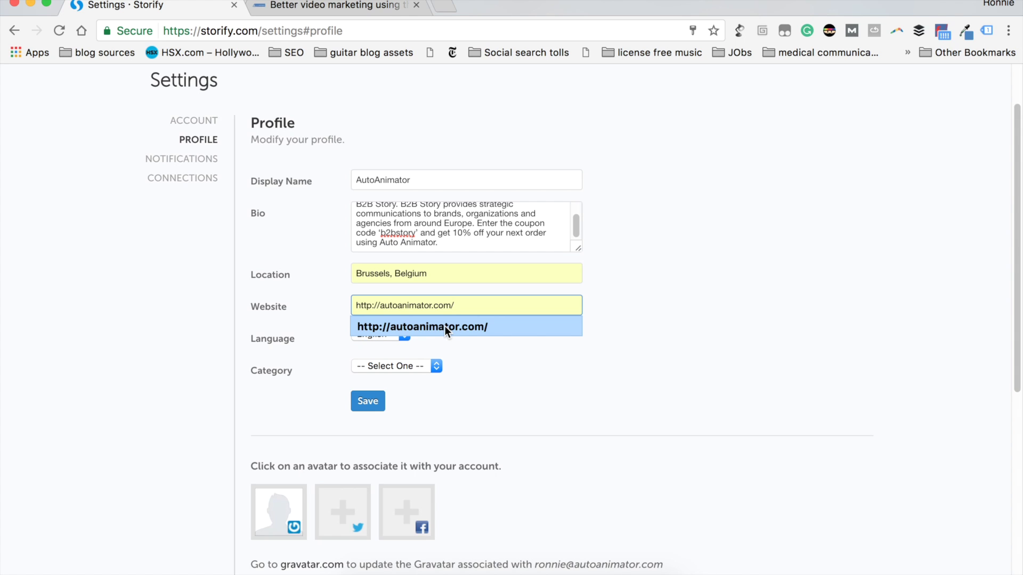
left_click(458, 344)
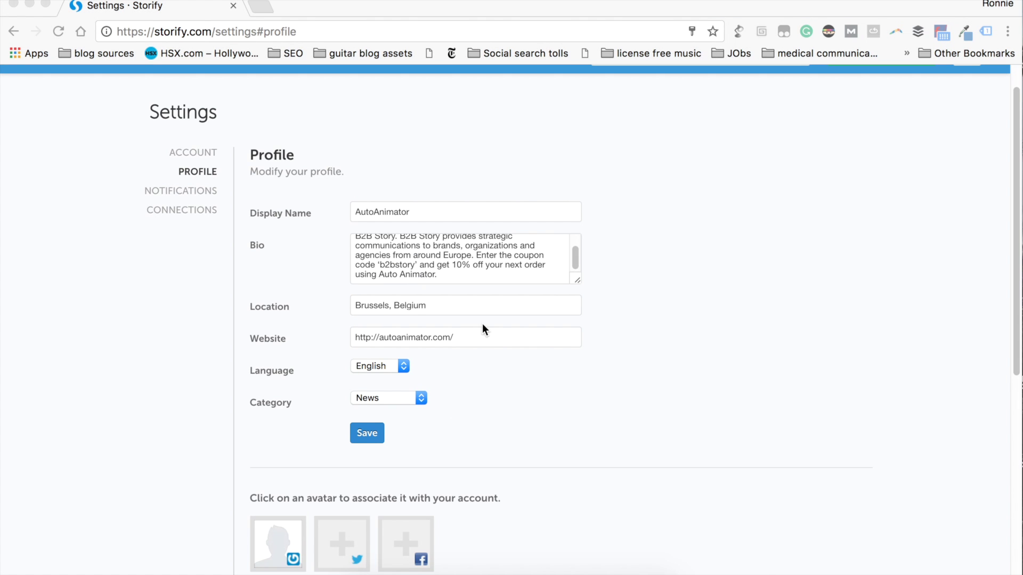
Step: Choose Brands from the profile Category list
left_click(468, 338)
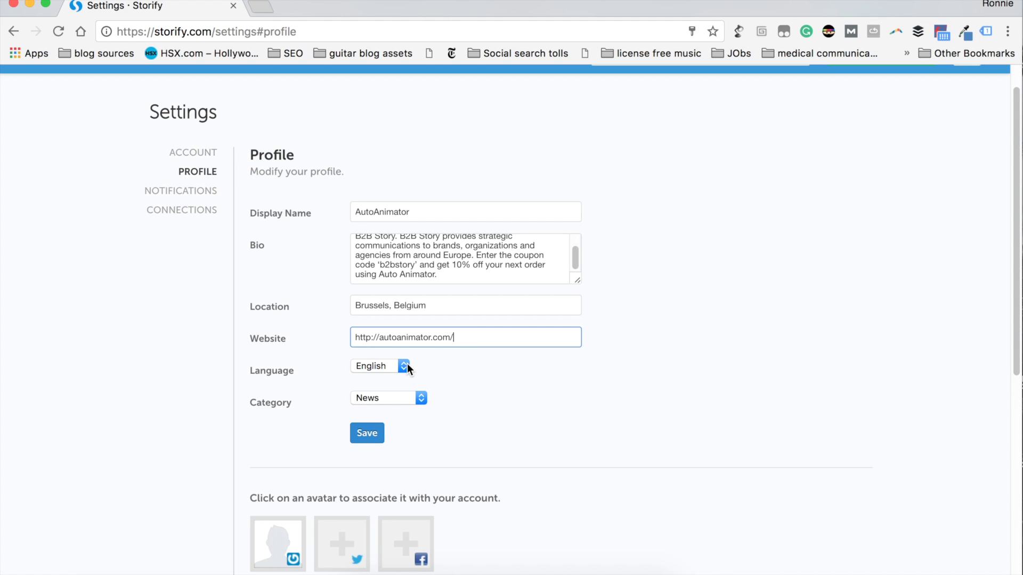
left_click(424, 398)
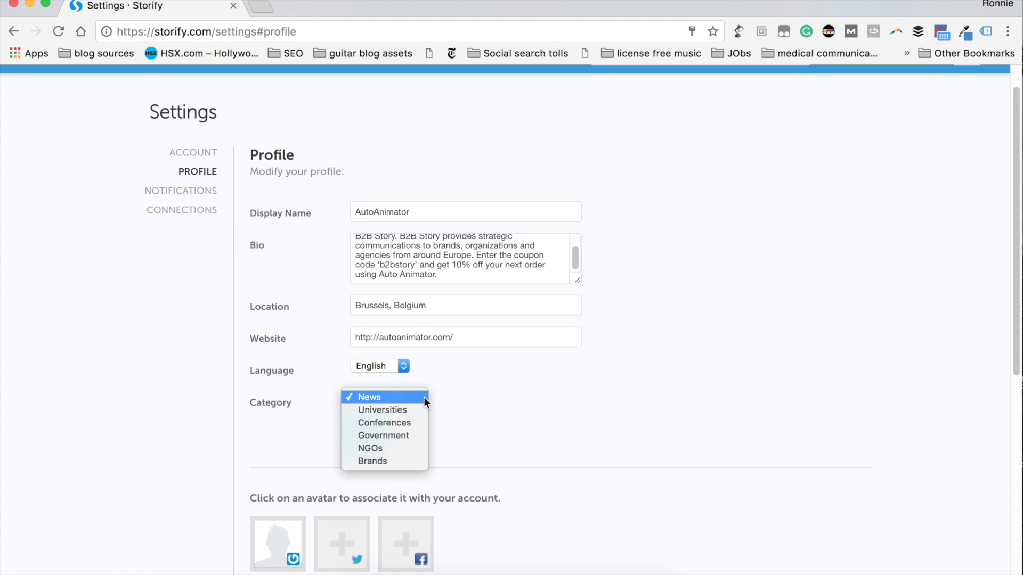
left_click(394, 460)
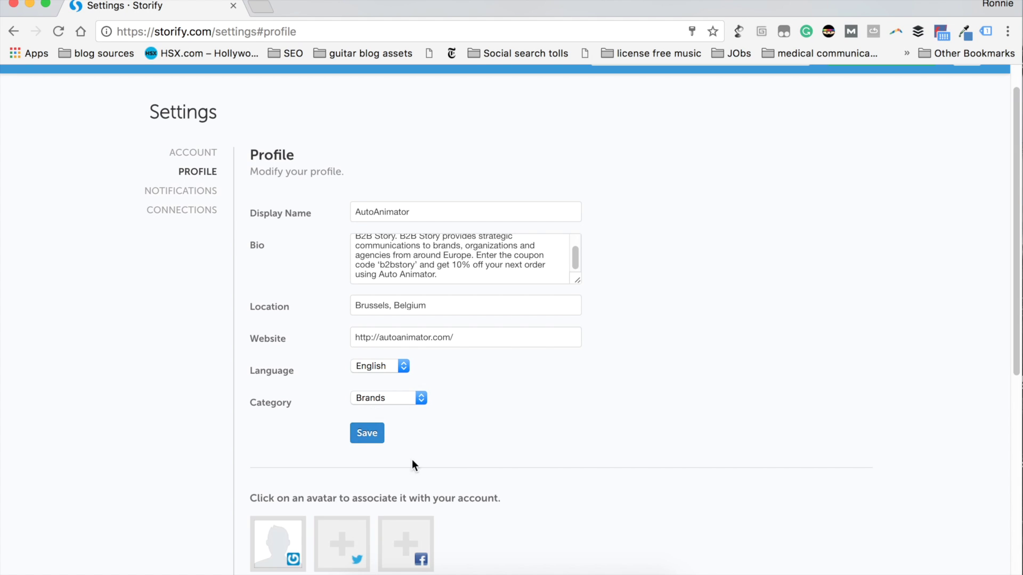
scroll(415, 462, "down", 3)
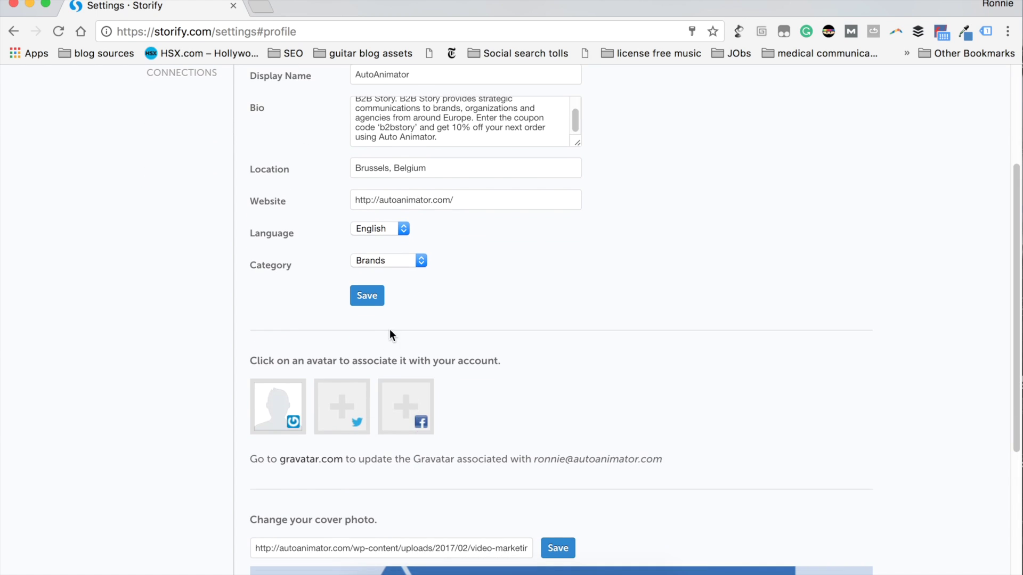
Step: Use the Twitter picture as the avatar and save the profile
left_click(346, 408)
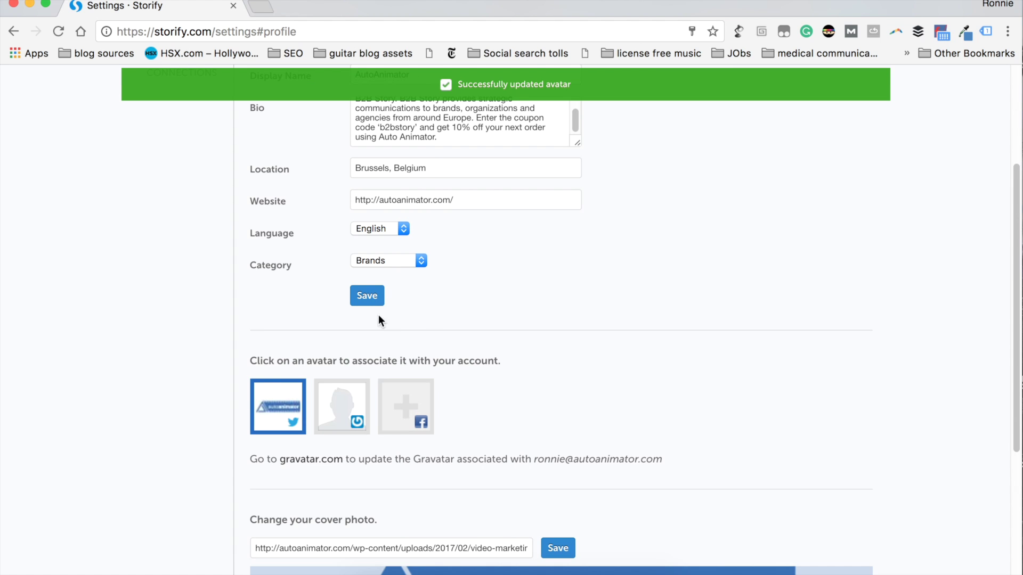
scroll(449, 347, "up", 3)
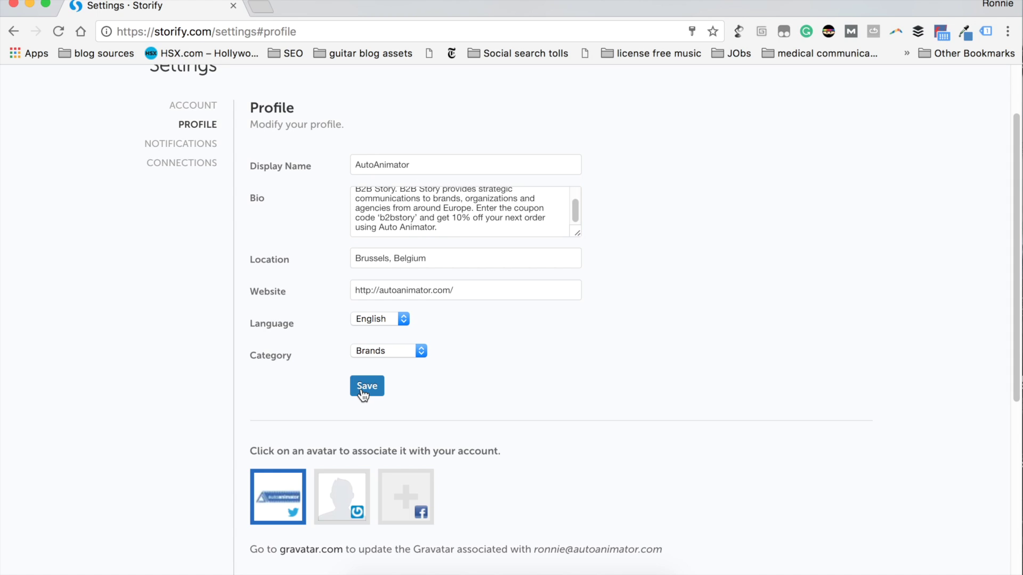
left_click(365, 388)
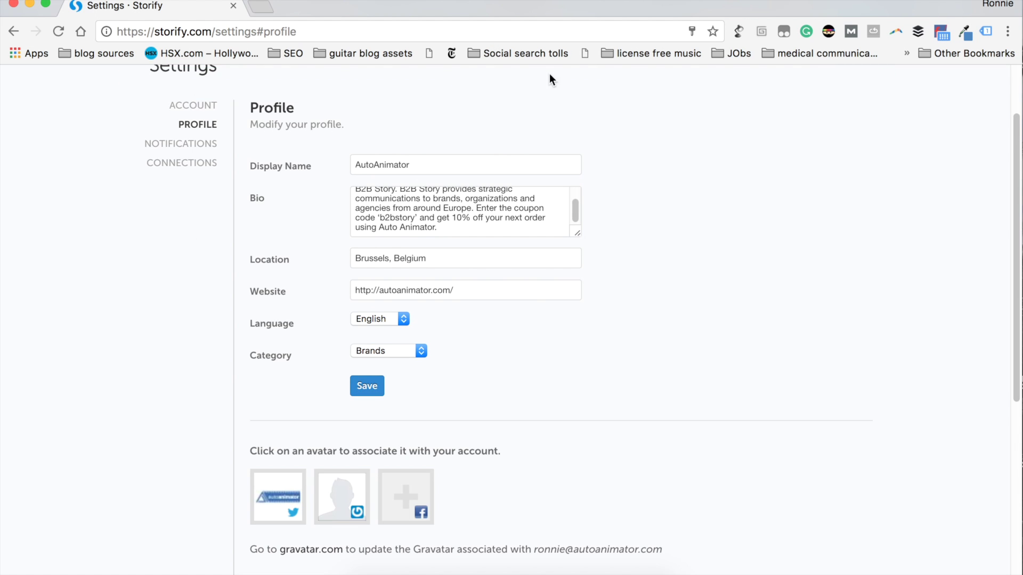
Step: Open the public AutoAnimator profile page from the account menu
scroll(506, 174, "up", 3)
left_click(986, 100)
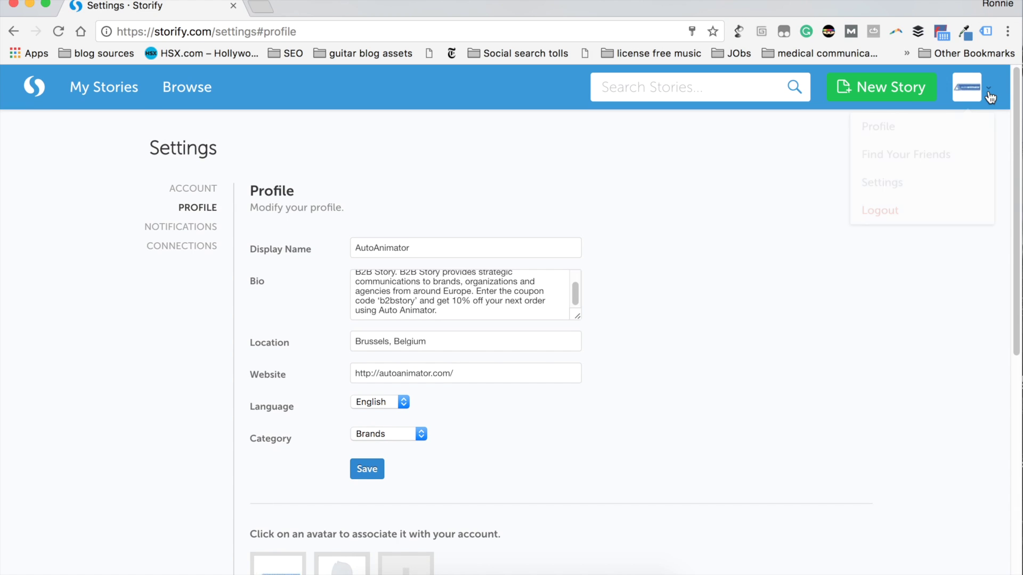
left_click(887, 126)
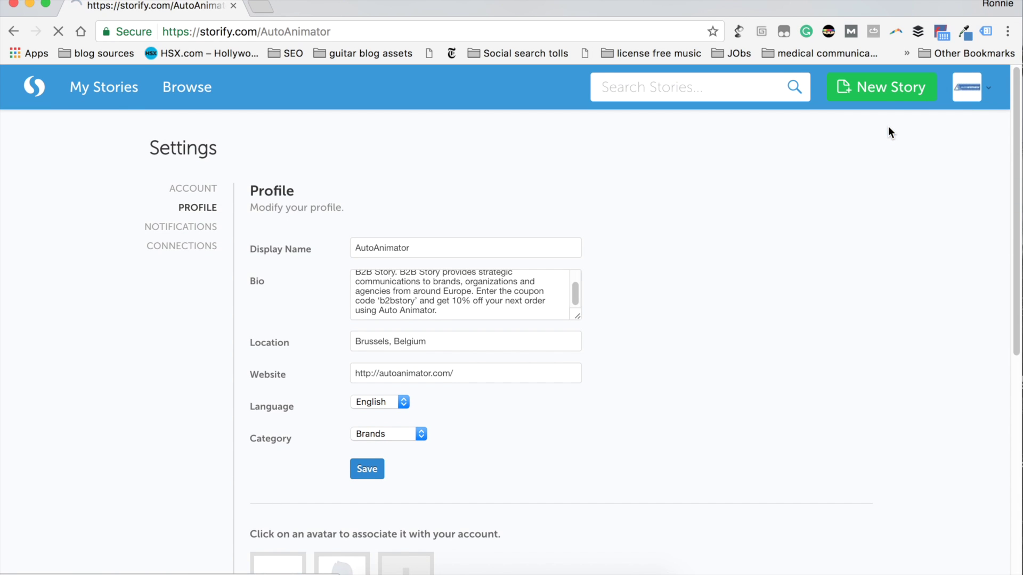